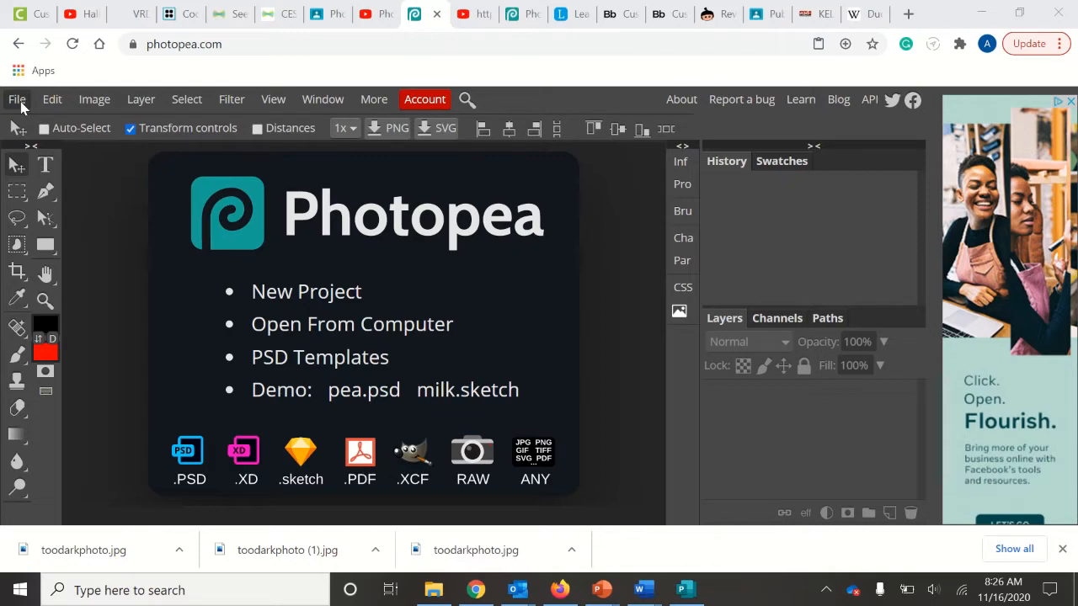
- Start a new project showing an 8.50 × 11.00 in white page at 300 DPI
click(18, 104)
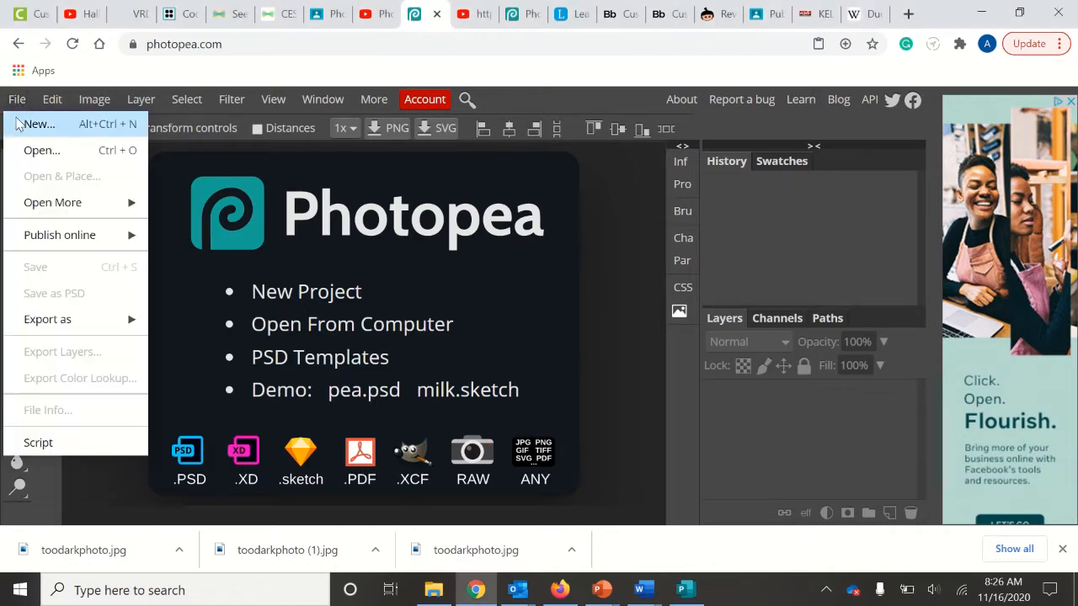
click(42, 125)
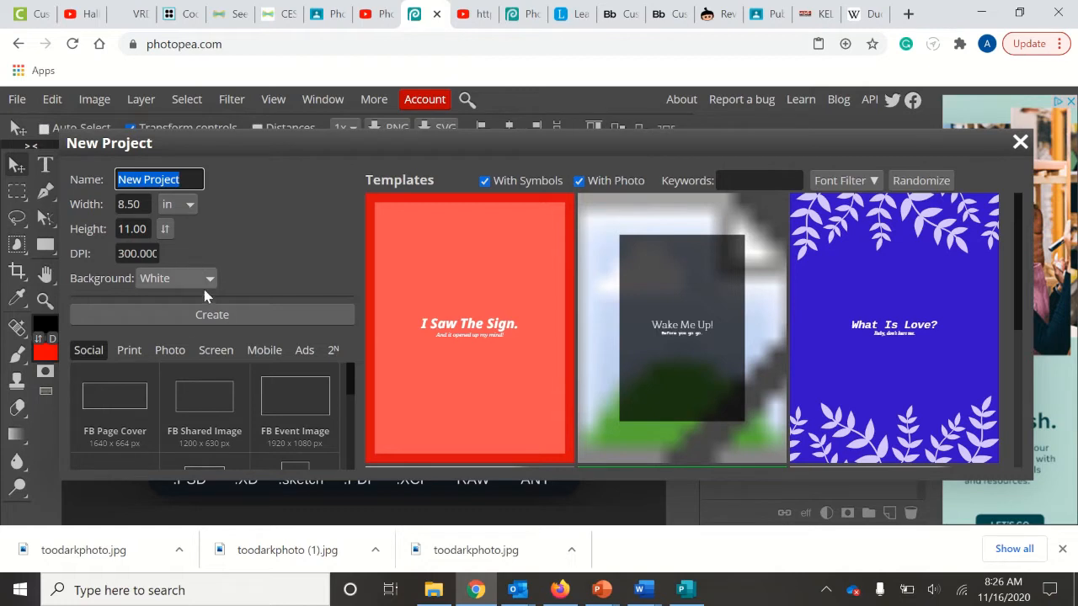
- Create the blank white letter-size document New Project.psd
click(187, 316)
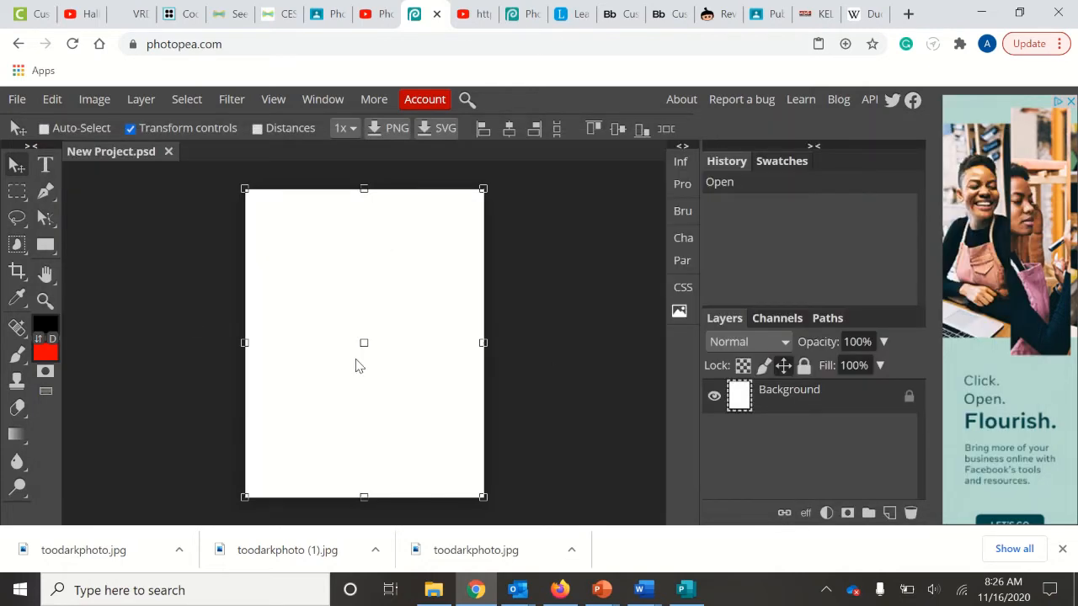
- Draw a blue-filled rectangle over the page's lower half, then select the Background layer
click(46, 245)
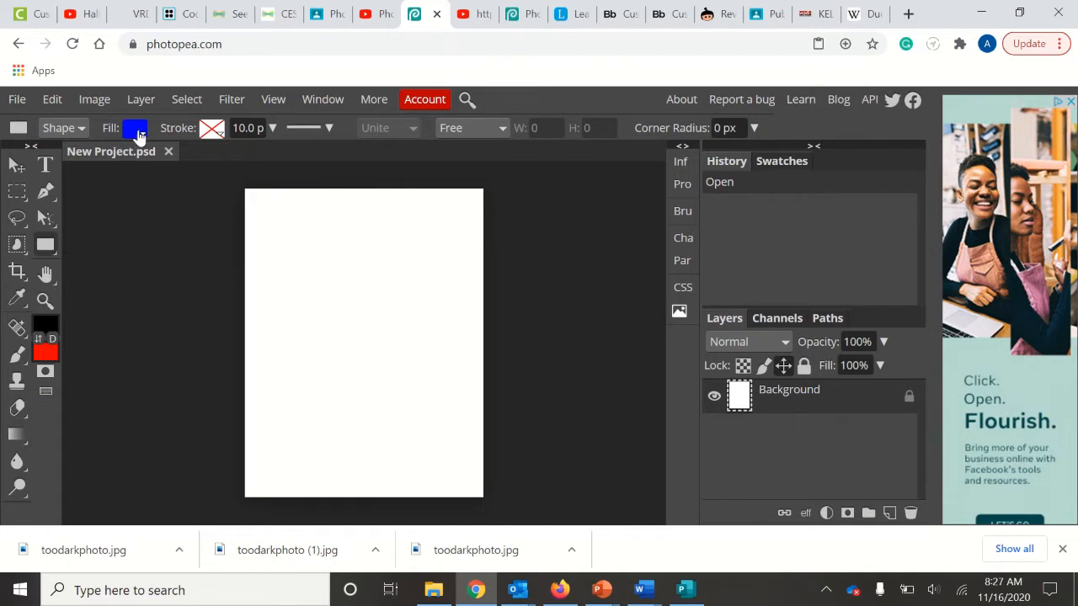
click(136, 130)
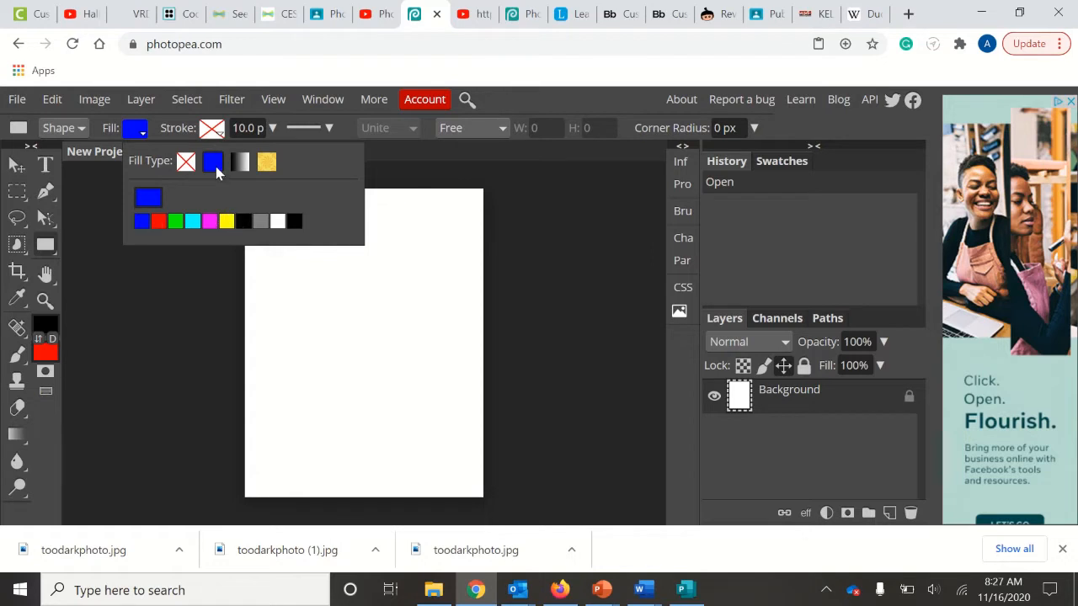
click(204, 332)
drag(204, 333, 534, 509)
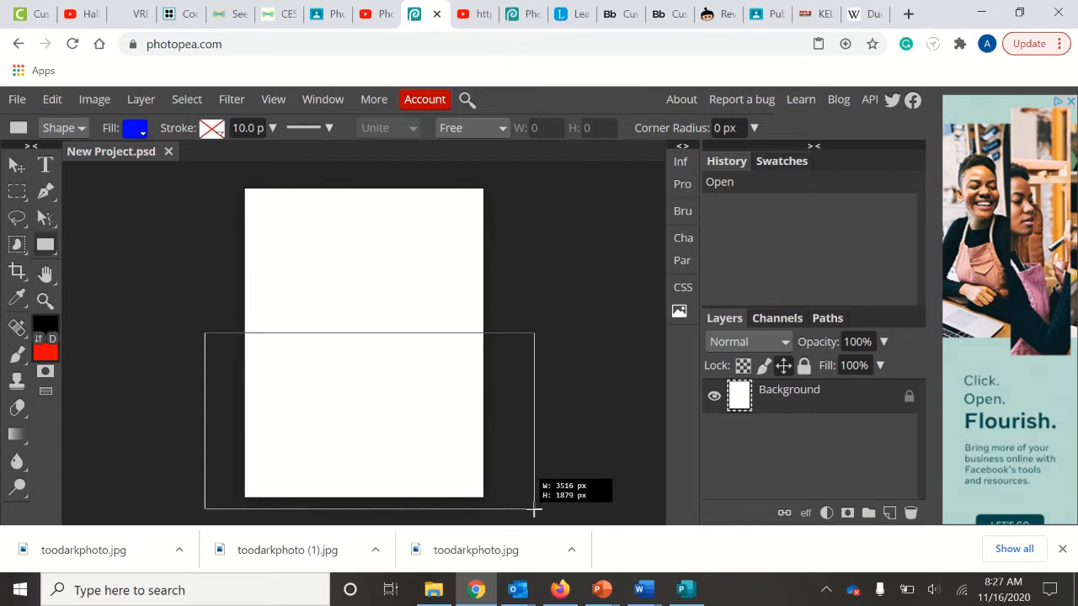
drag(534, 509, 534, 510)
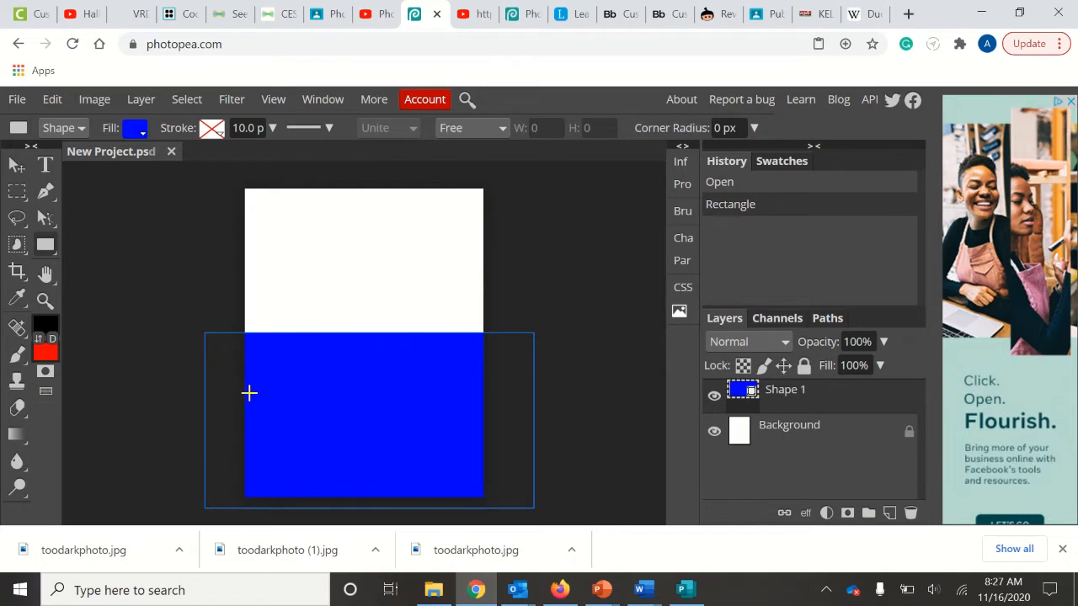
click(820, 429)
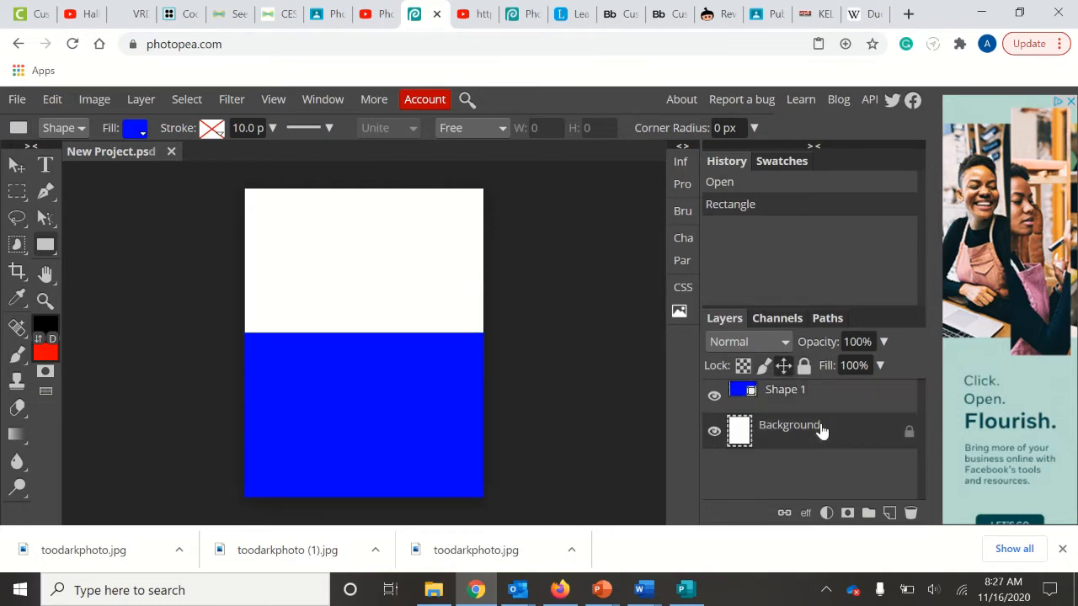
click(46, 173)
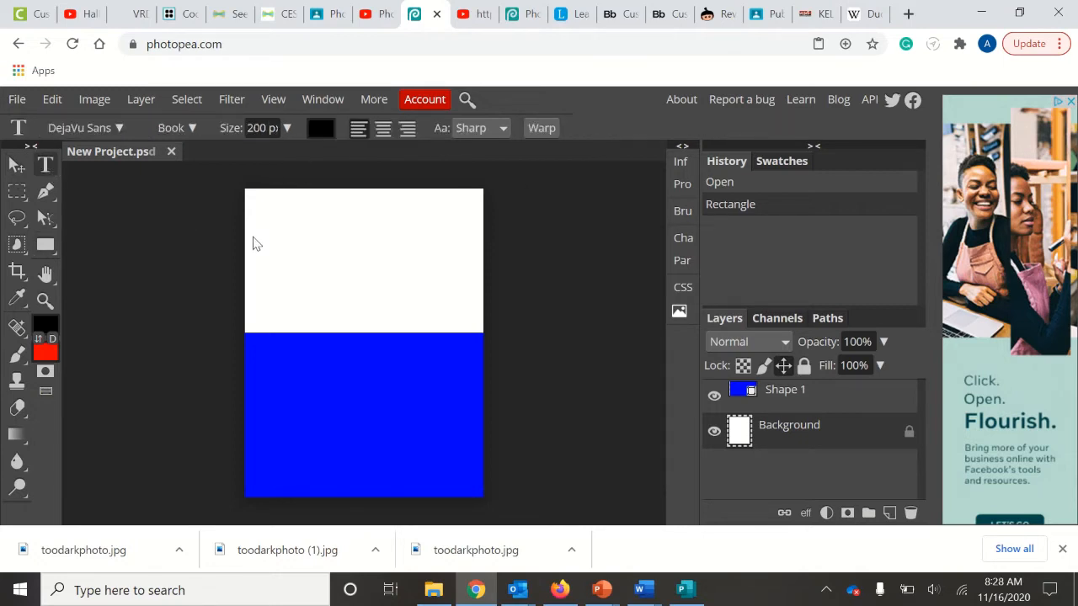
click(800, 407)
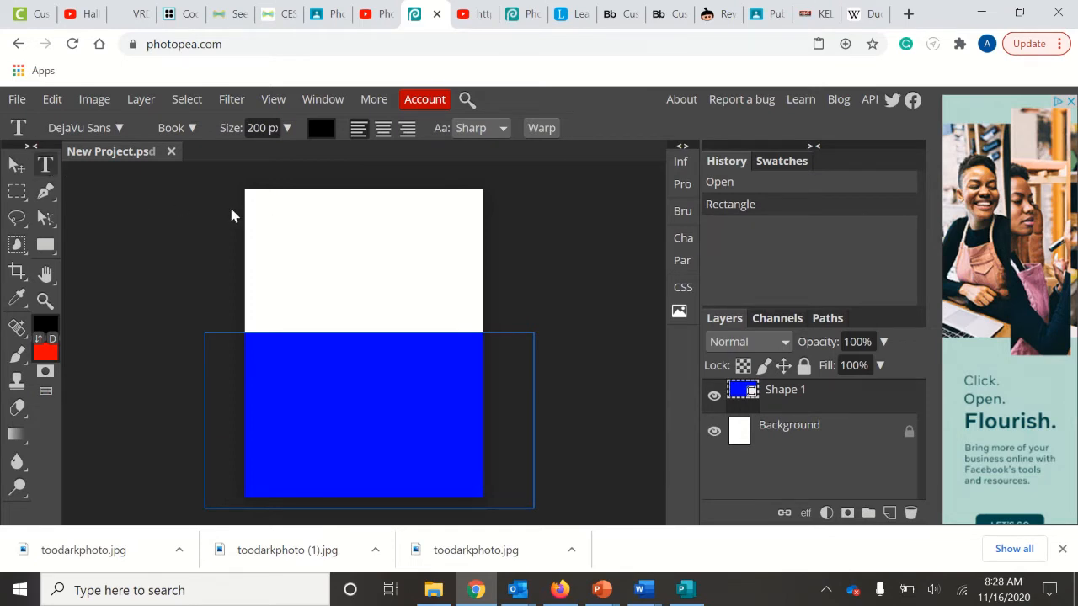
drag(267, 216, 443, 298)
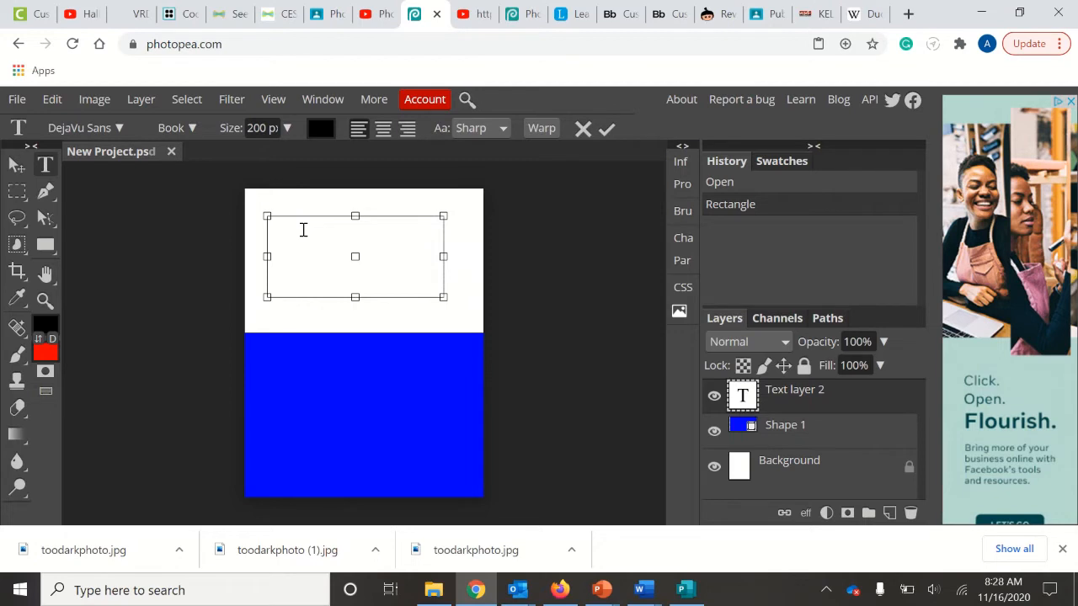
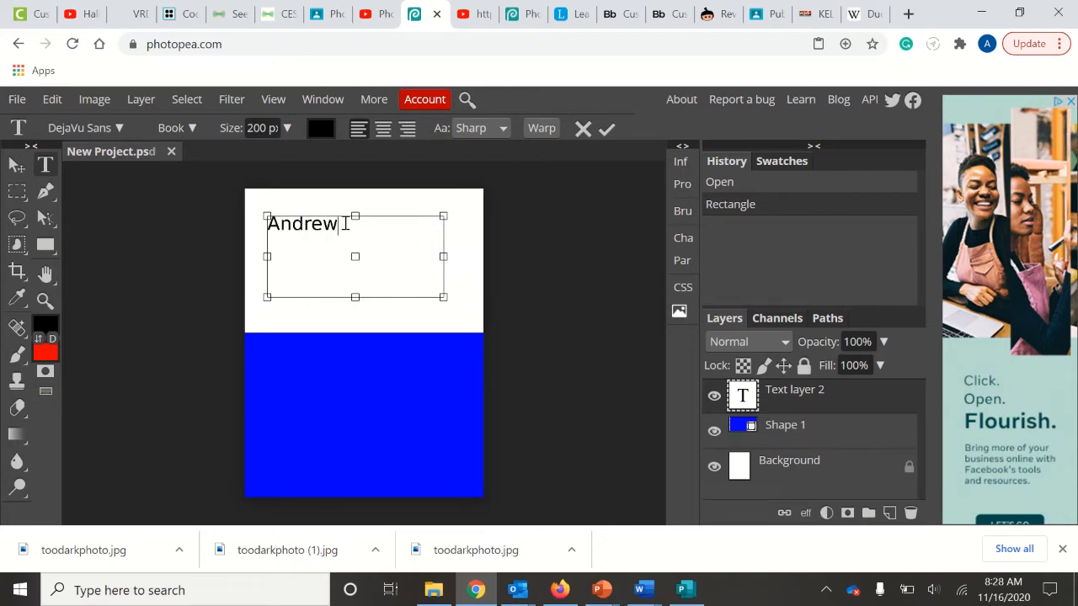
drag(340, 225, 271, 224)
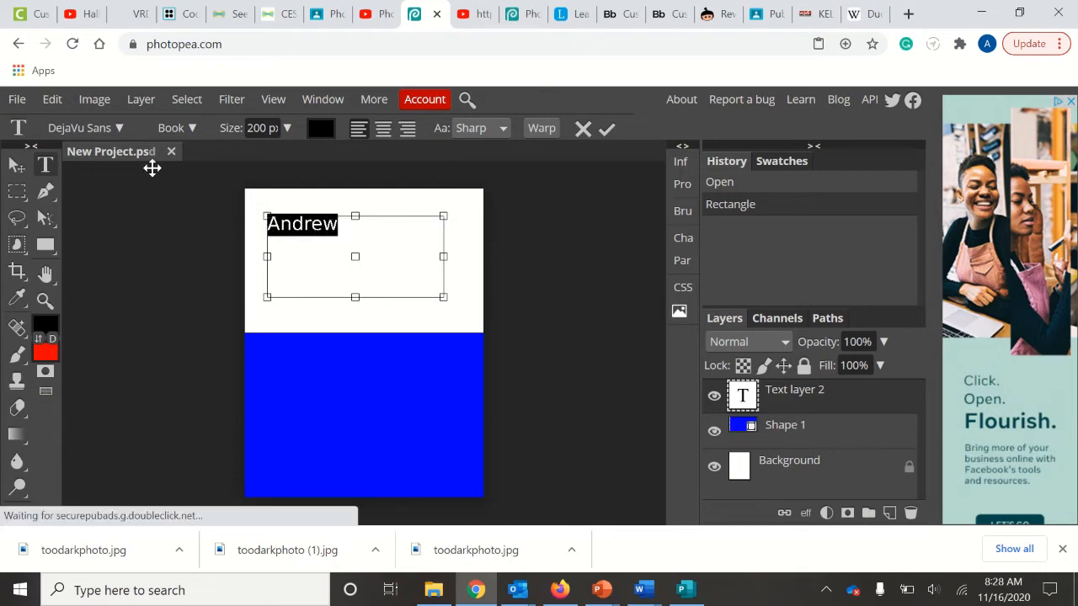
click(120, 130)
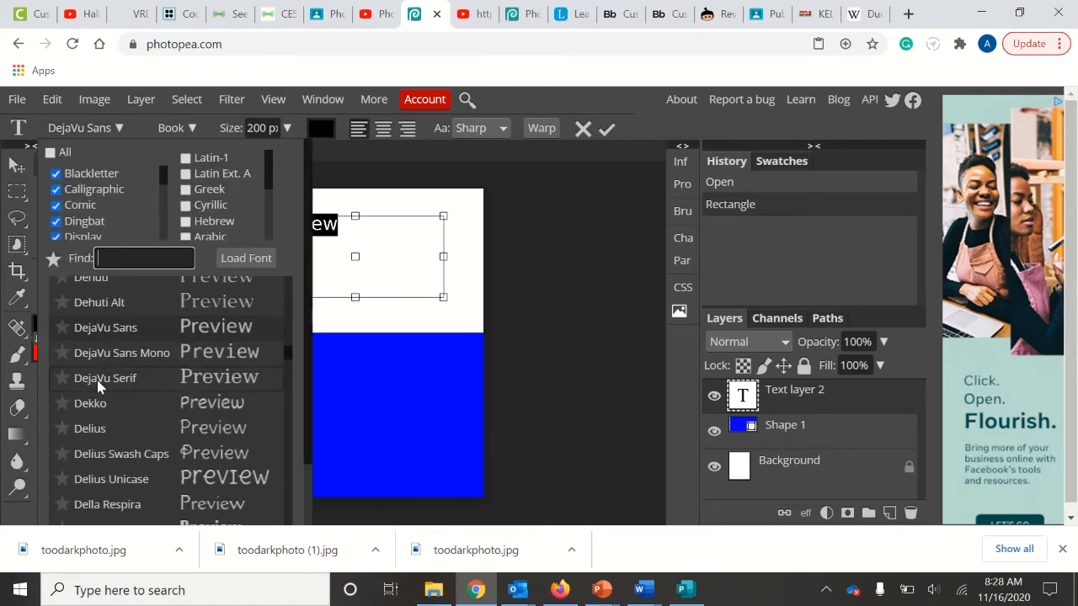
scroll(97, 381, down, 1)
scroll(96, 380, down, 1)
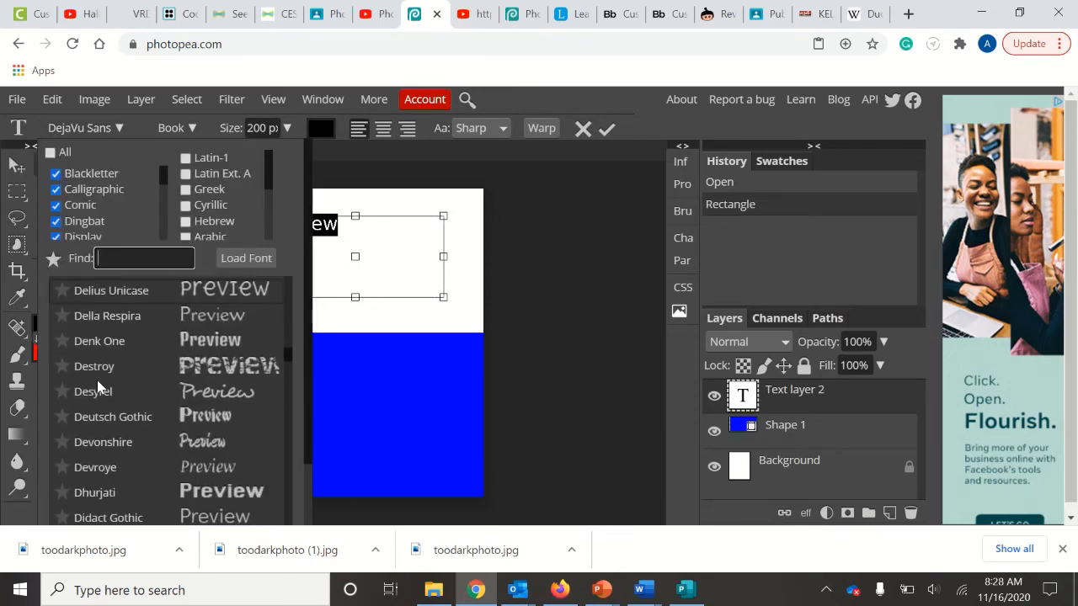
scroll(97, 384, down, 1)
click(98, 367)
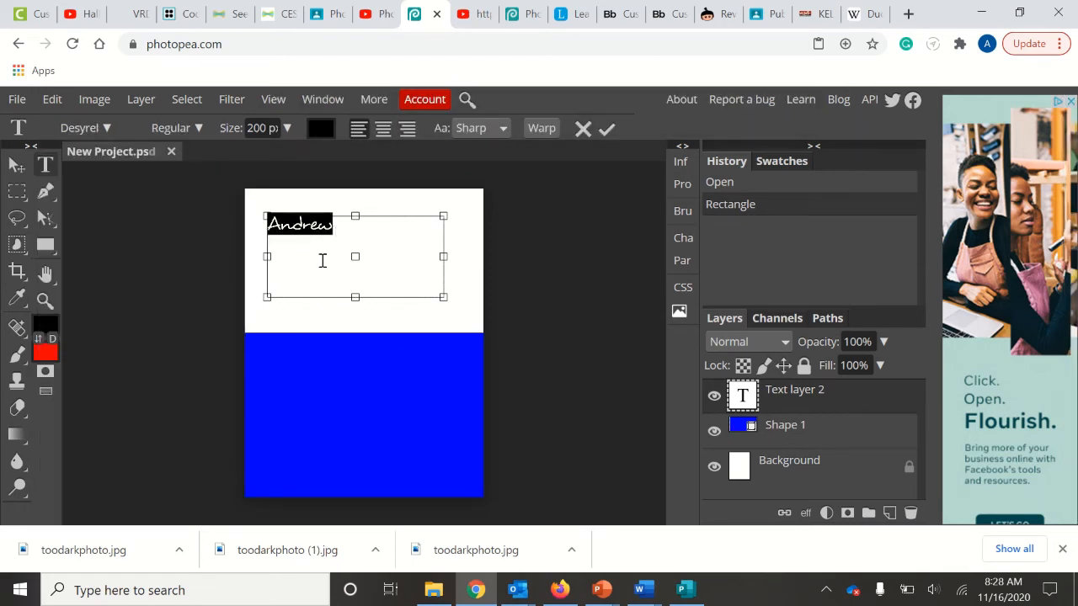
click(320, 130)
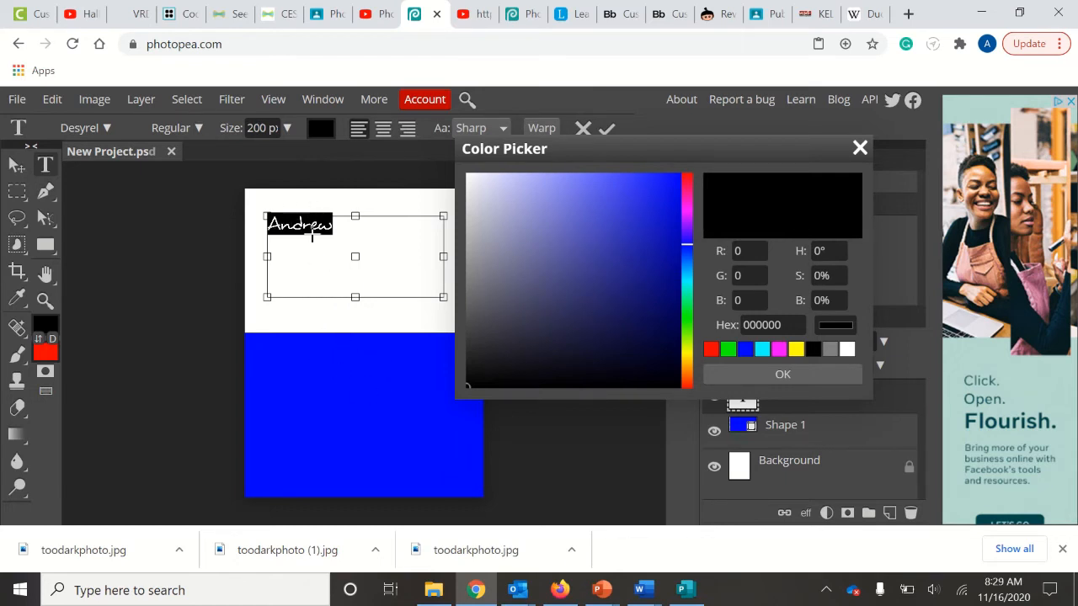
click(365, 394)
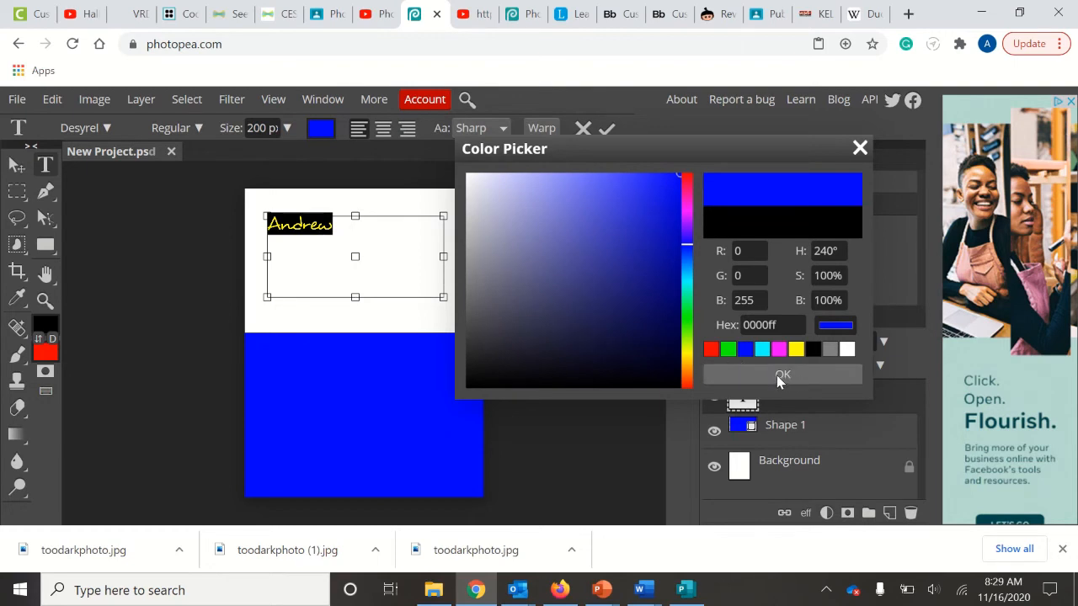
click(778, 379)
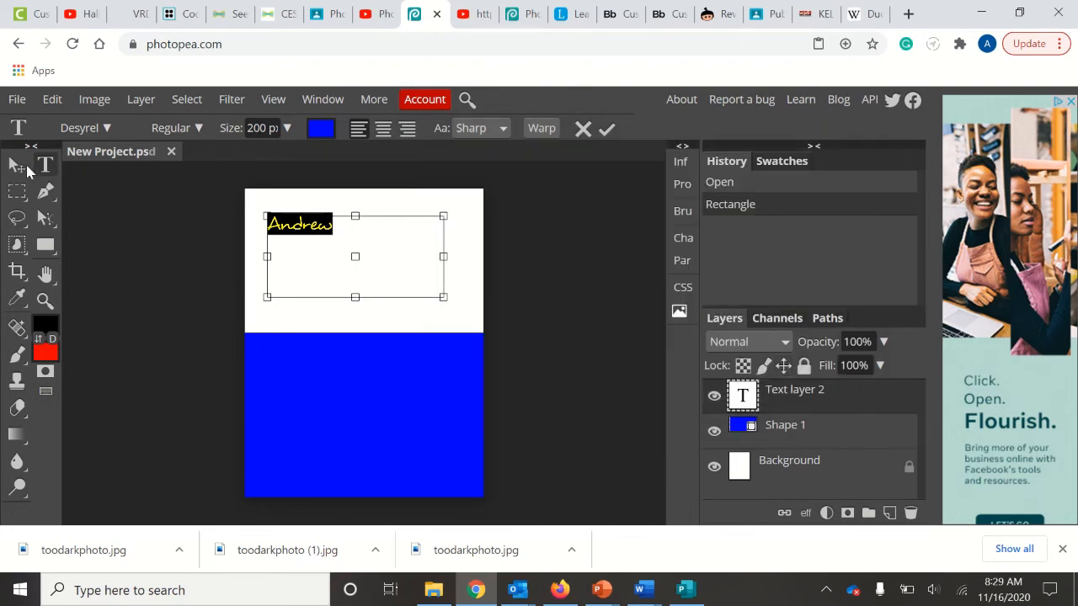
click(17, 166)
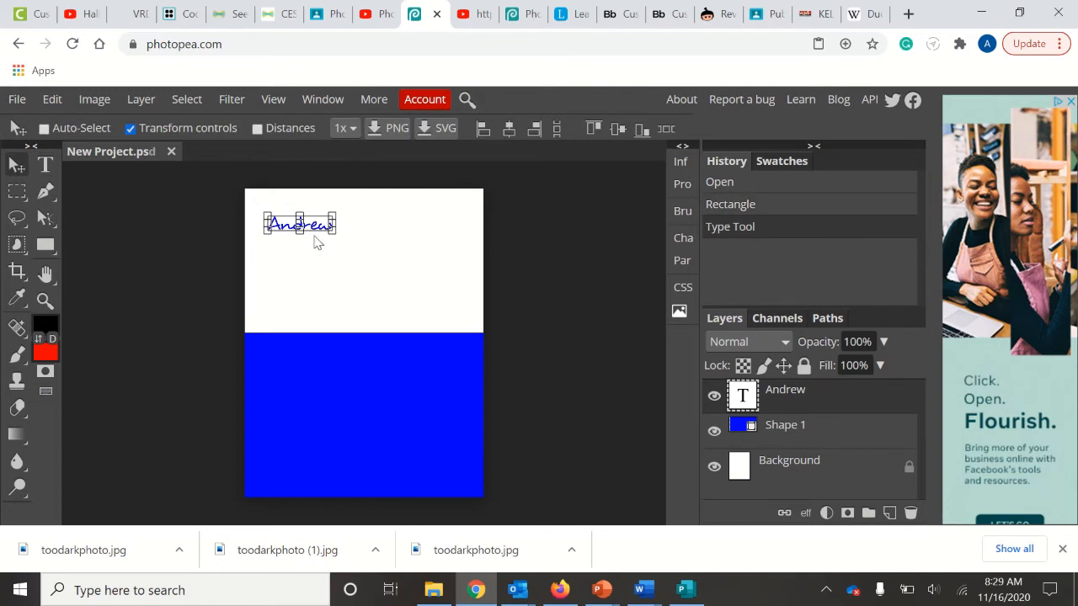
drag(319, 237, 338, 327)
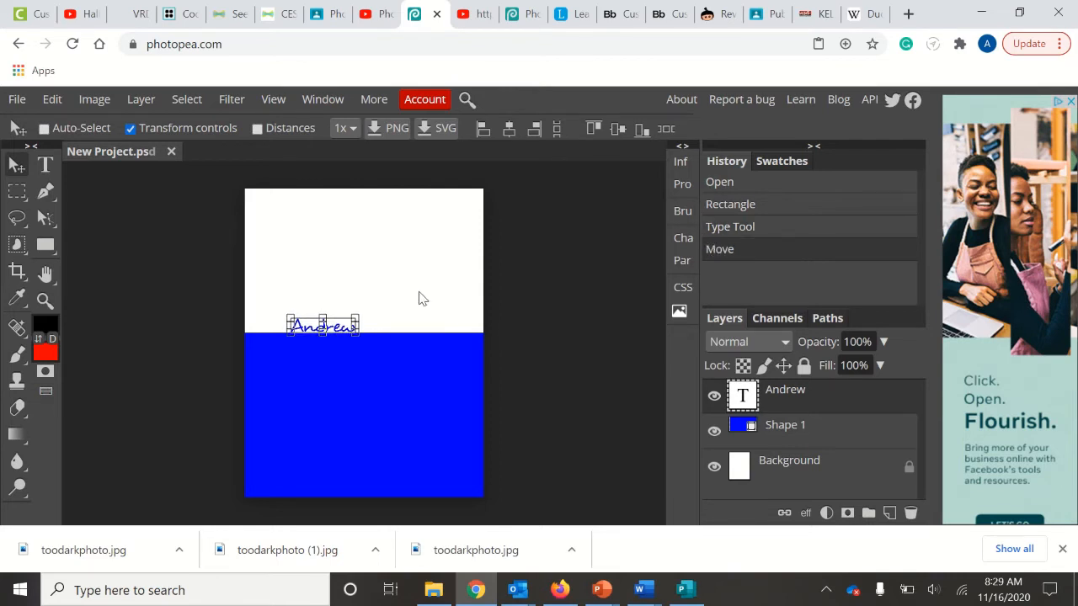
click(793, 427)
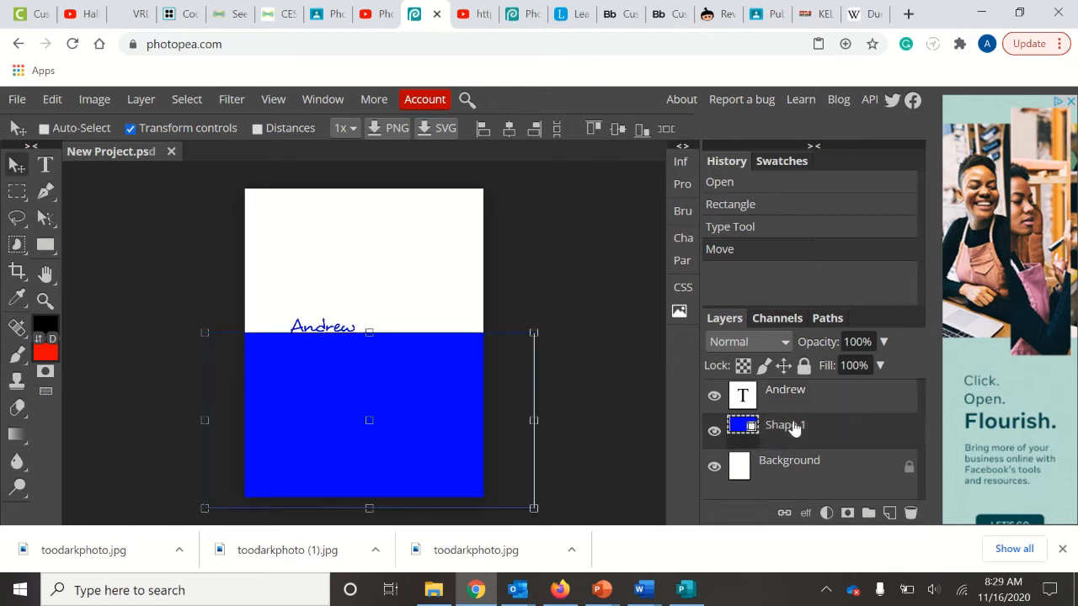
click(840, 459)
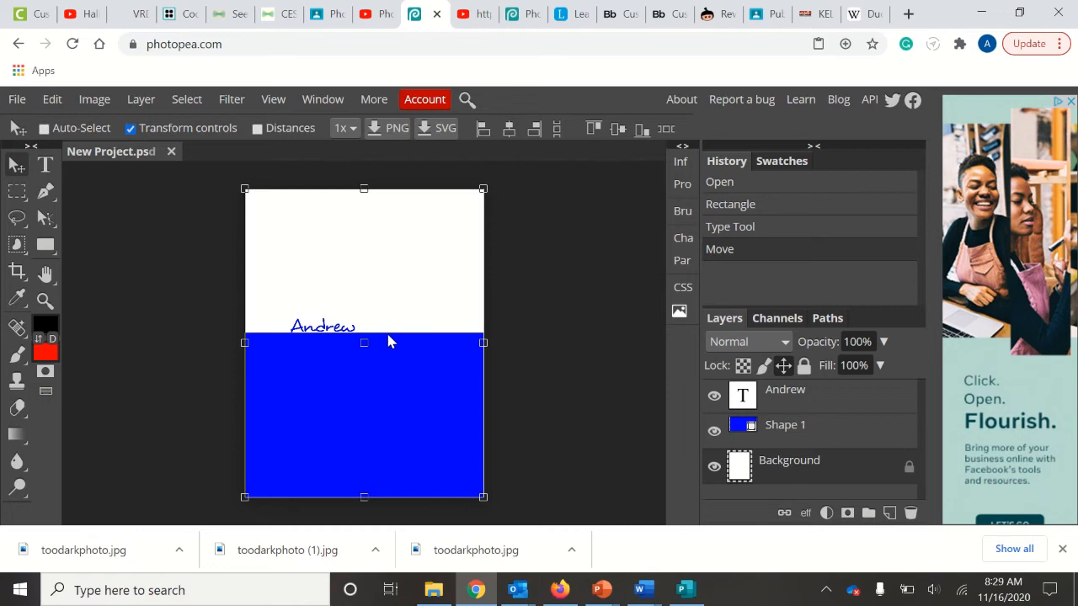
click(840, 398)
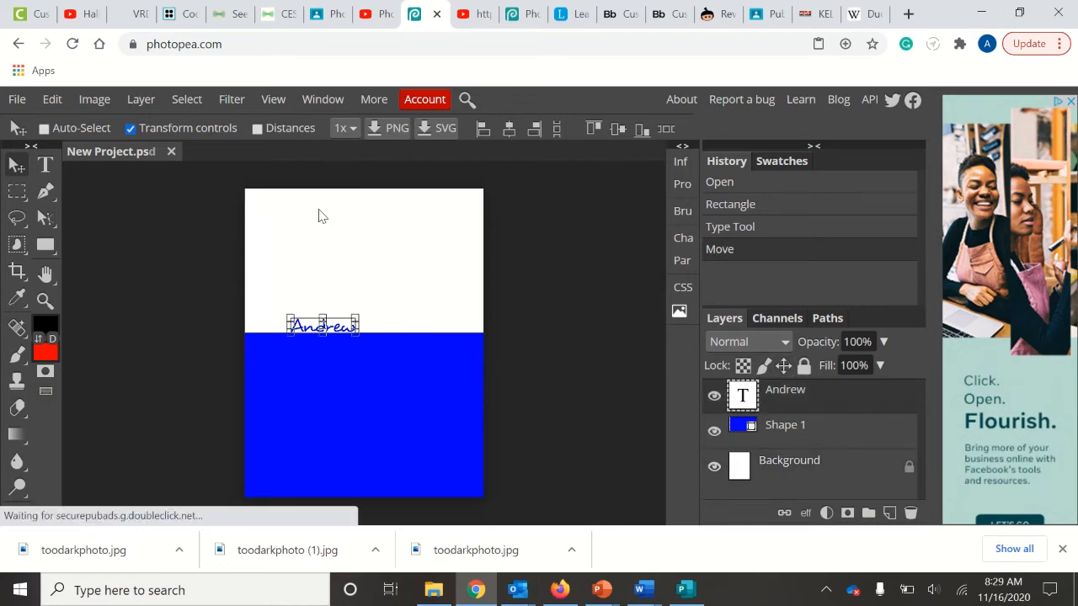
click(46, 166)
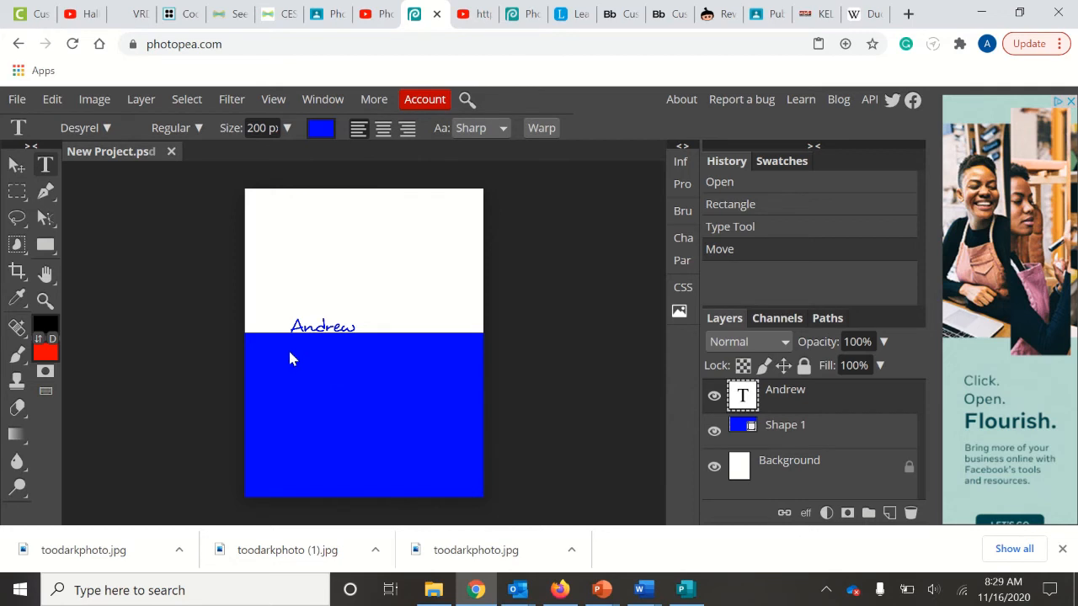
drag(268, 341, 453, 438)
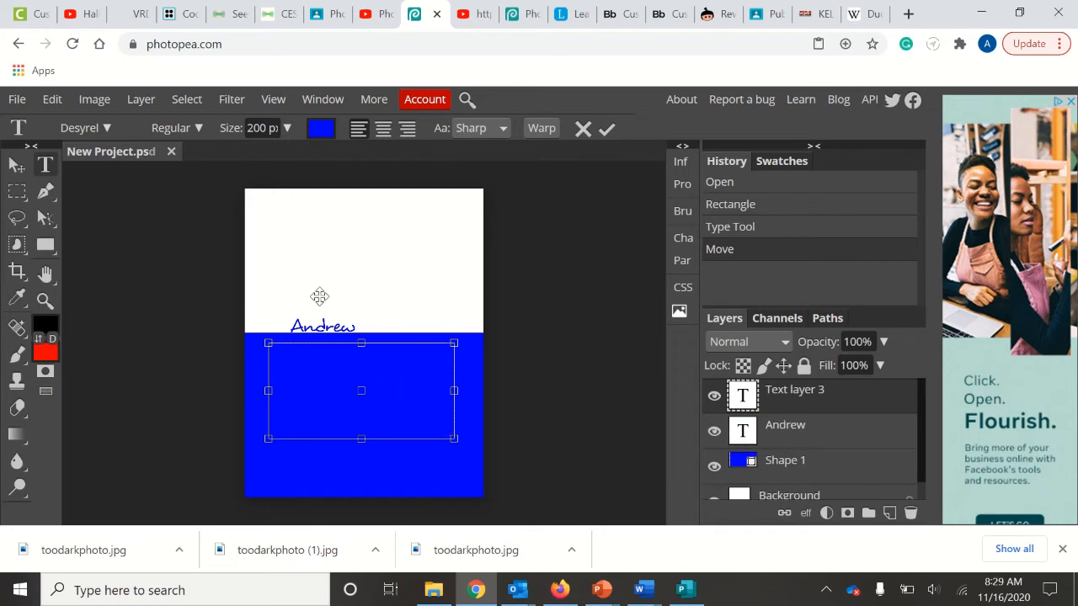
click(321, 129)
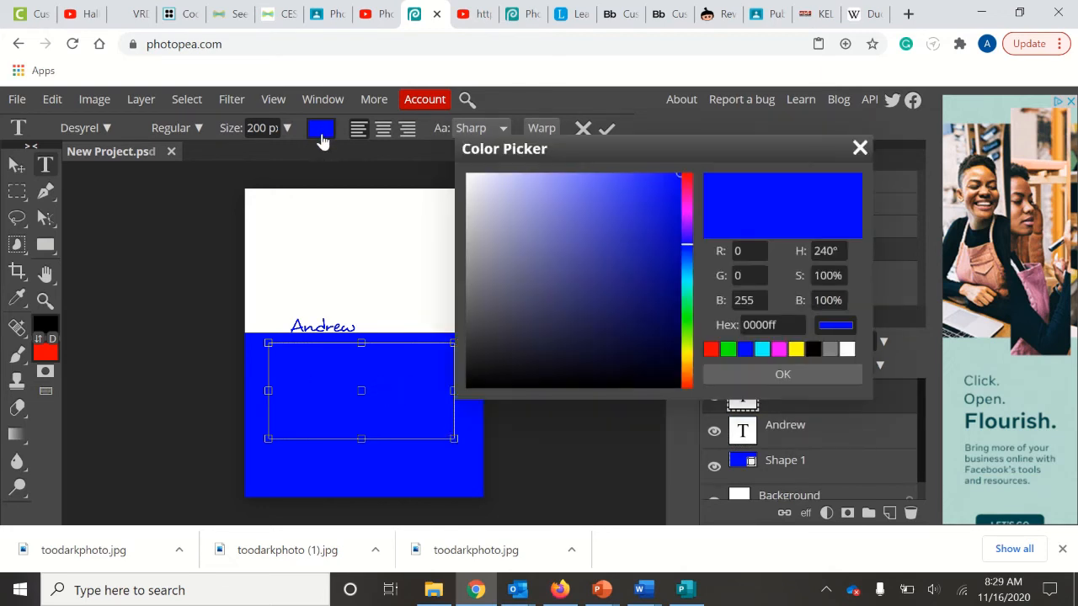
click(341, 261)
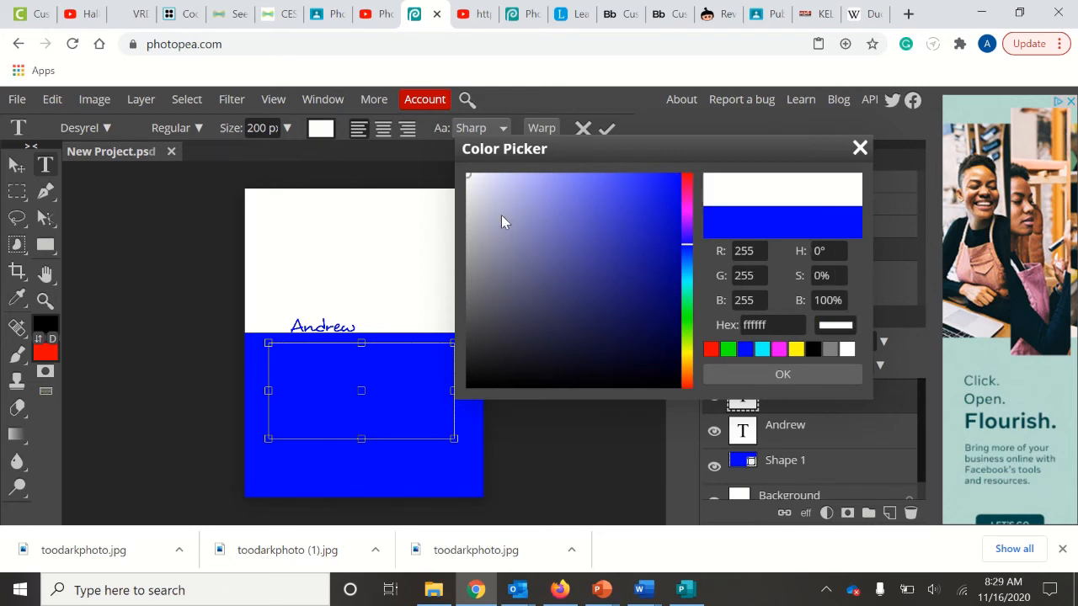
click(802, 370)
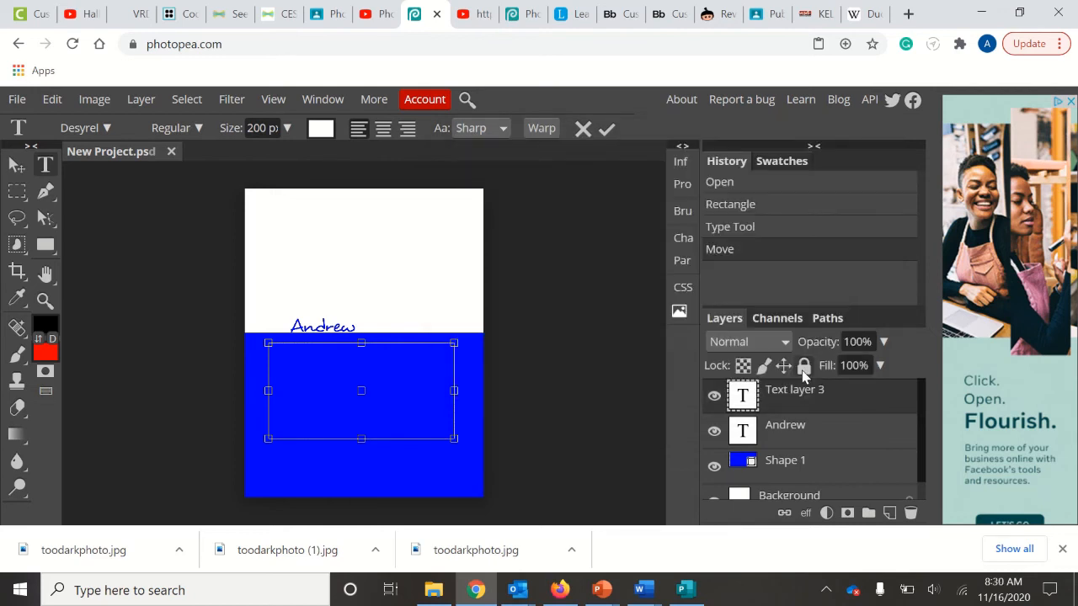
click(17, 166)
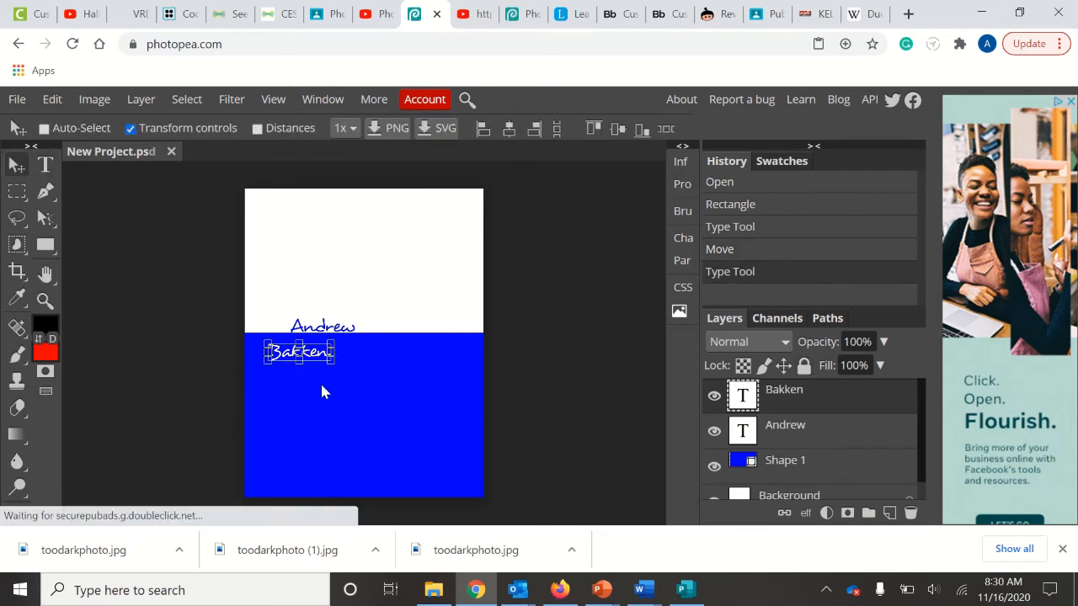
drag(318, 355, 403, 346)
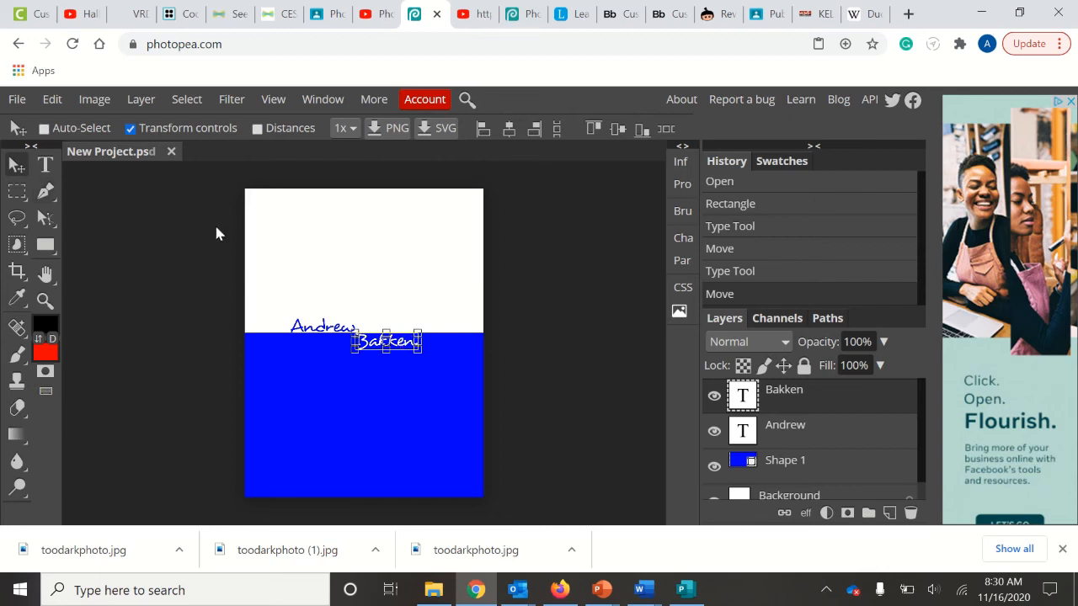
click(822, 492)
click(599, 372)
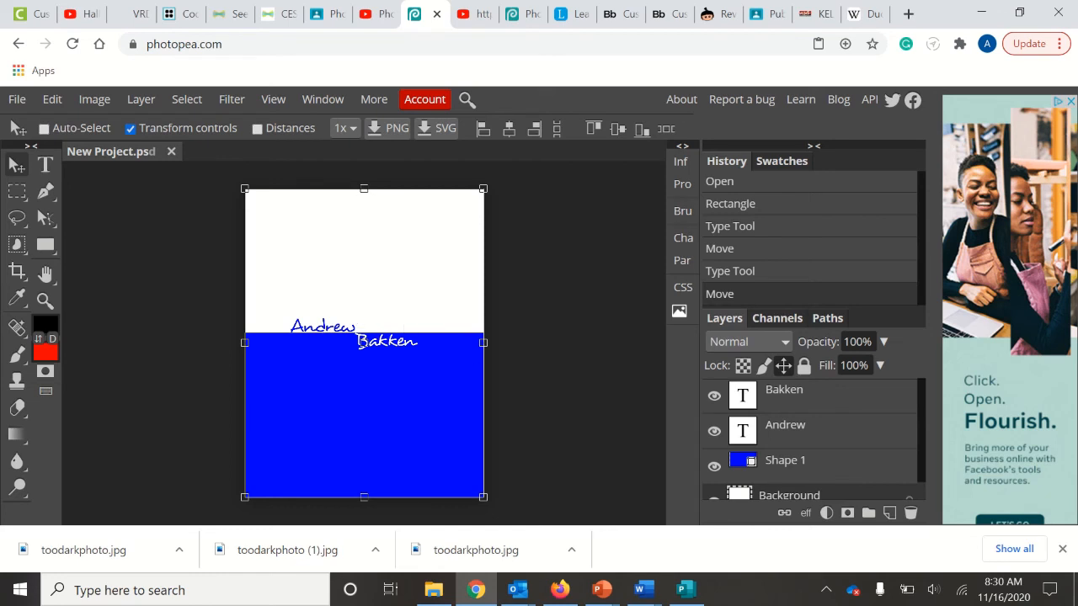
click(836, 393)
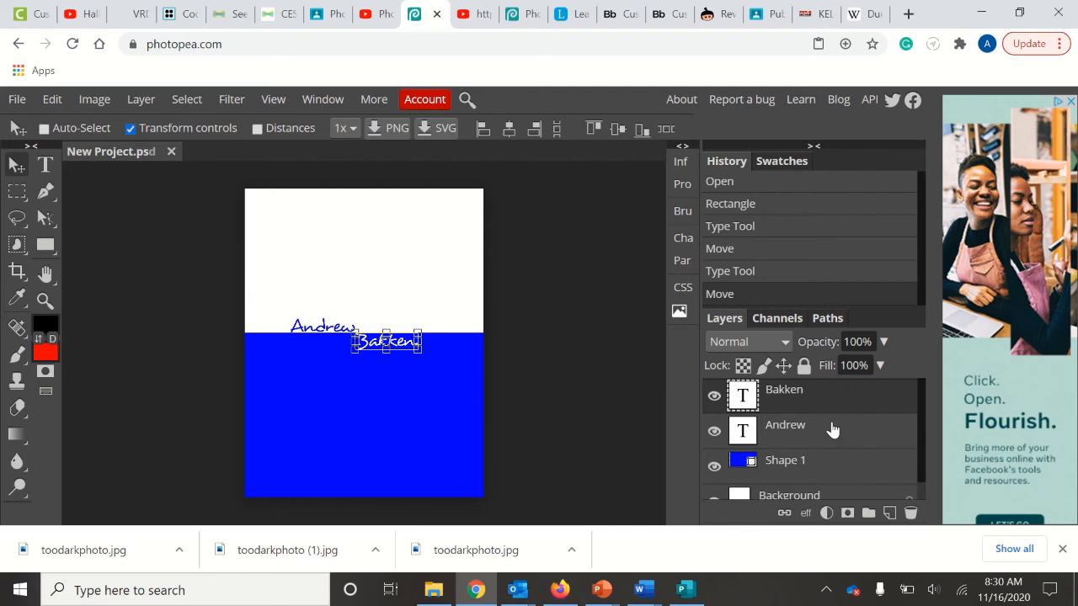
ctrl+click(832, 429)
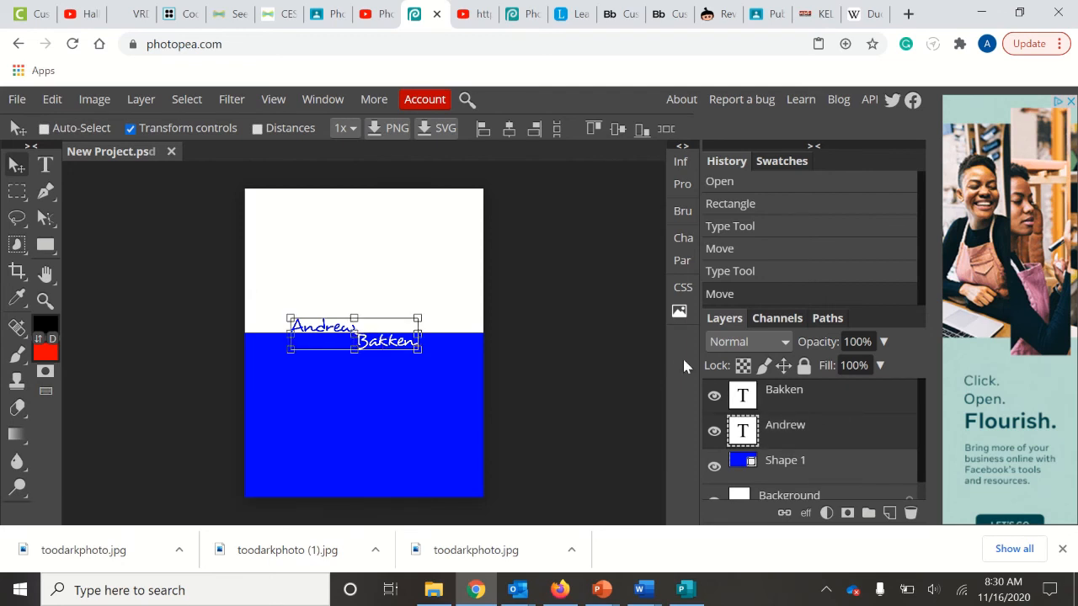
drag(370, 348, 377, 348)
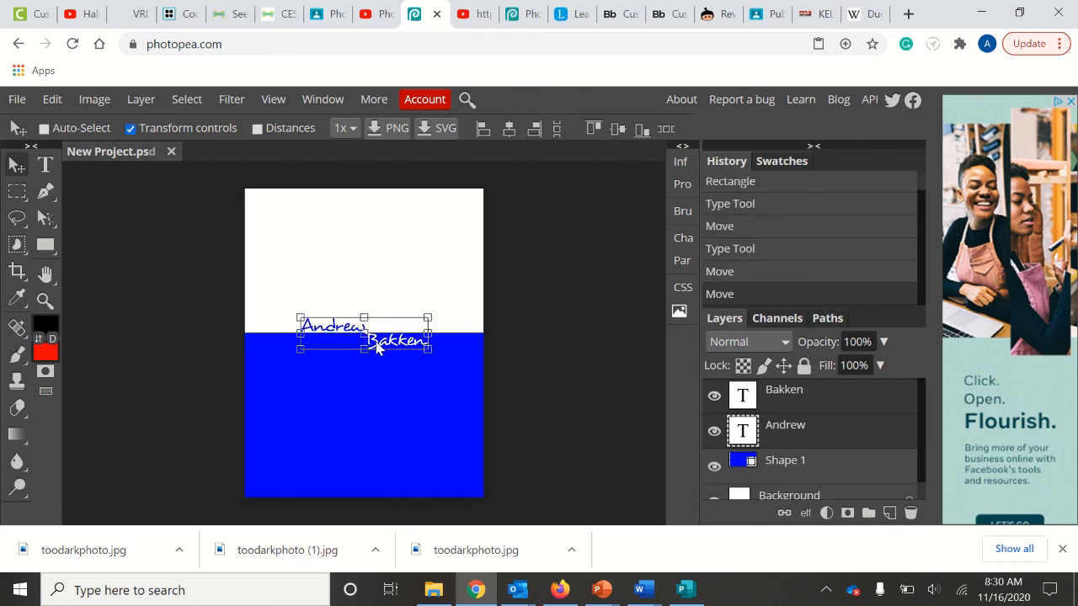
scroll(783, 436, down, 1)
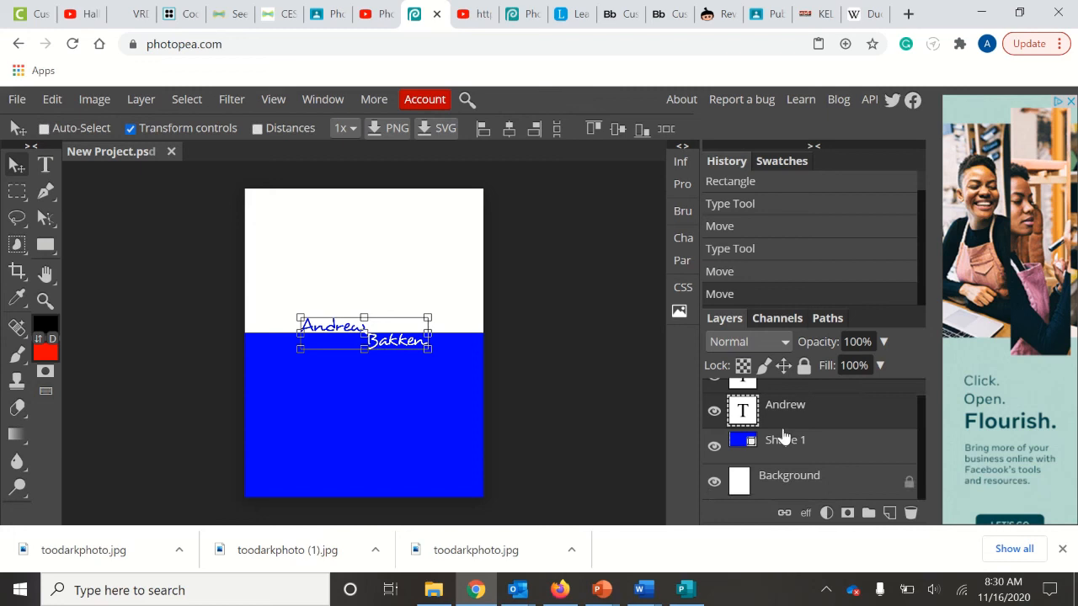
click(808, 481)
click(516, 283)
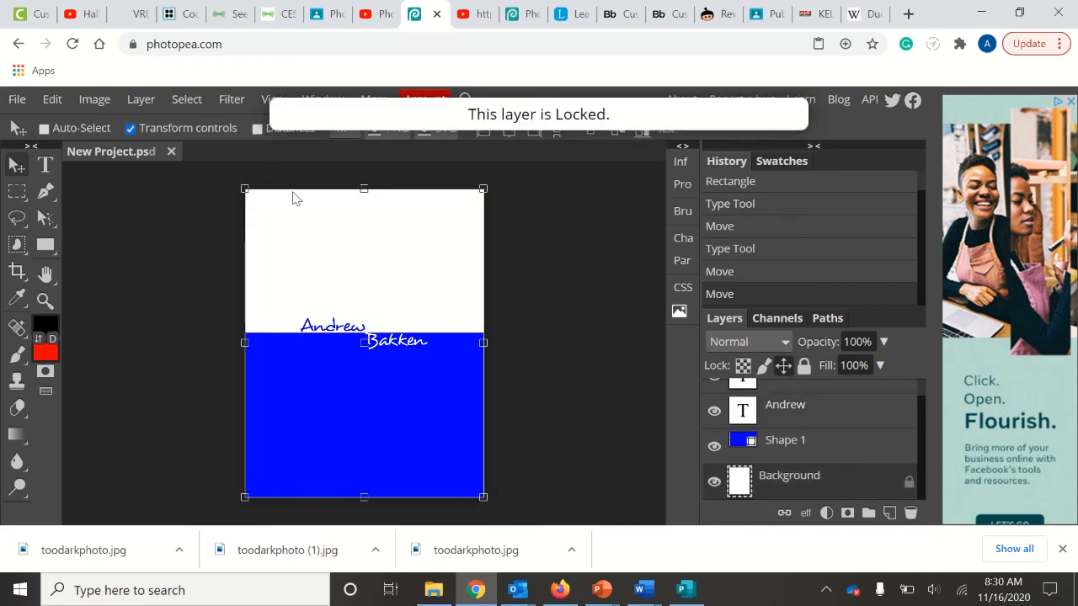
click(146, 211)
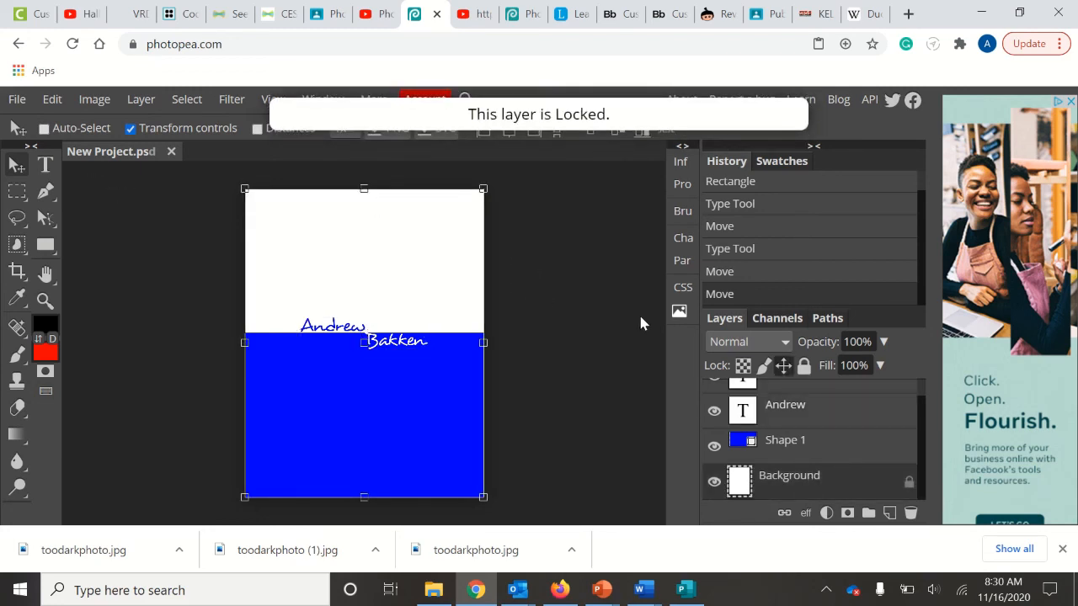